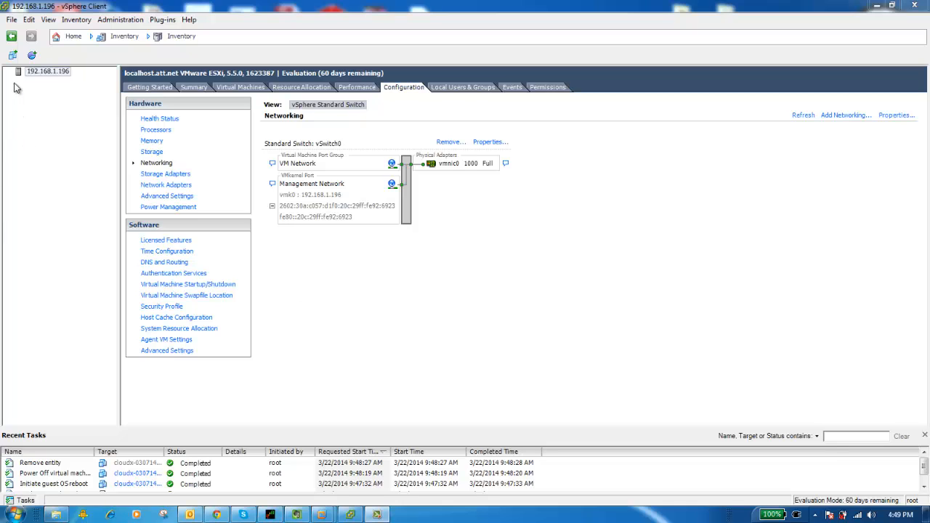
Start deploying an OVF template from the cloudx-local-ovf-031514 file and accept the template details
{"action": "left_click", "coordinate": [14, 22]}
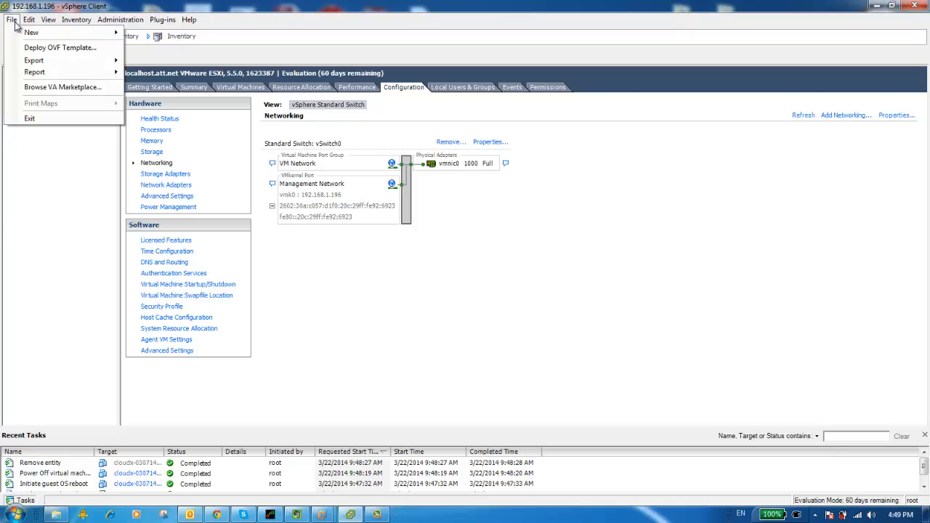
{"action": "left_click", "coordinate": [34, 48]}
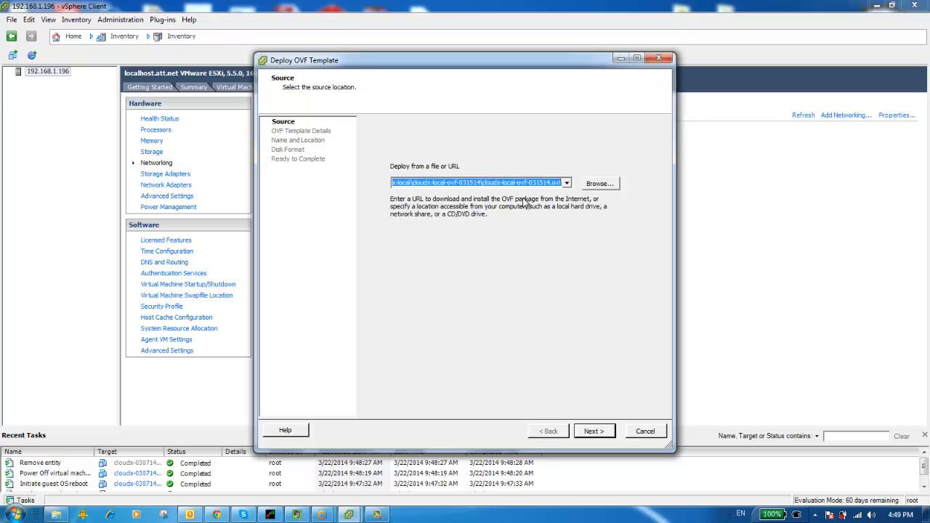
{"action": "left_click", "coordinate": [598, 433]}
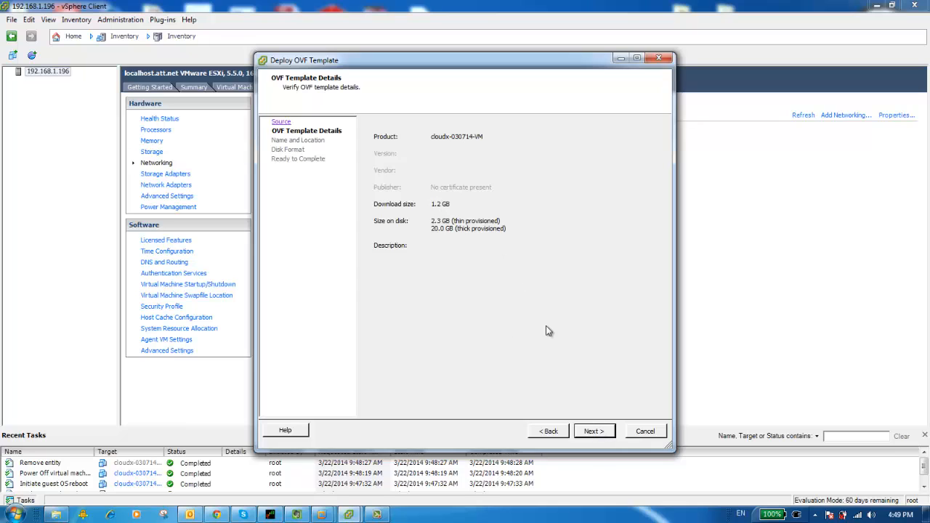
{"action": "left_click", "coordinate": [594, 432]}
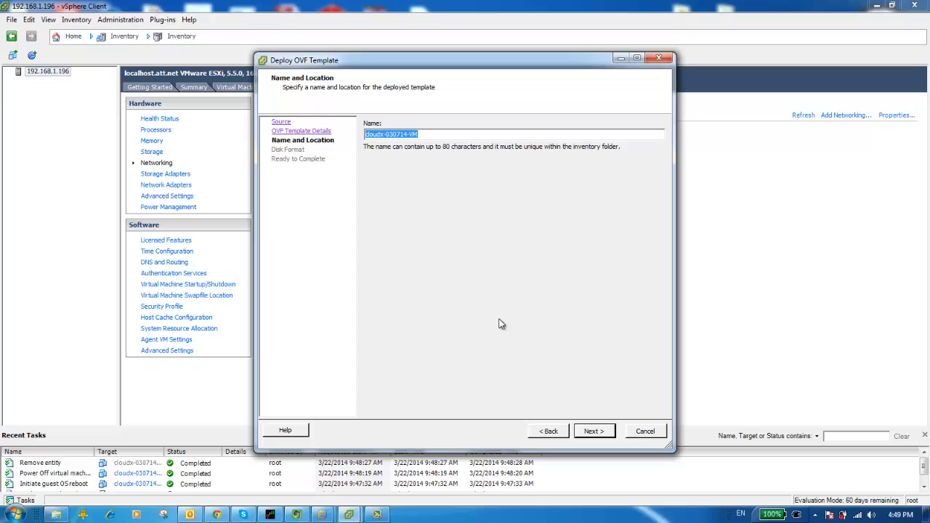
Name the deployed virtual machine my-cloudx
{"action": "left_click", "coordinate": [433, 134]}
{"action": "key", "text": "BackSpace"}
{"action": "key", "text": "BackSpace"}
{"action": "key", "text": "BackSpace"}
{"action": "key", "text": "BackSpace"}
{"action": "key", "text": "BackSpace"}
{"action": "key", "text": "BackSpace"}
{"action": "key", "text": "BackSpace"}
{"action": "key", "text": "BackSpace"}
{"action": "key", "text": "BackSpace"}
{"action": "key", "text": "BackSpace"}
{"action": "key", "text": "BackSpace"}
{"action": "key", "text": "BackSpace"}
{"action": "key", "text": "BackSpace"}
{"action": "key", "text": "BackSpace"}
{"action": "key", "text": "BackSpace"}
{"action": "key", "text": "BackSpace"}
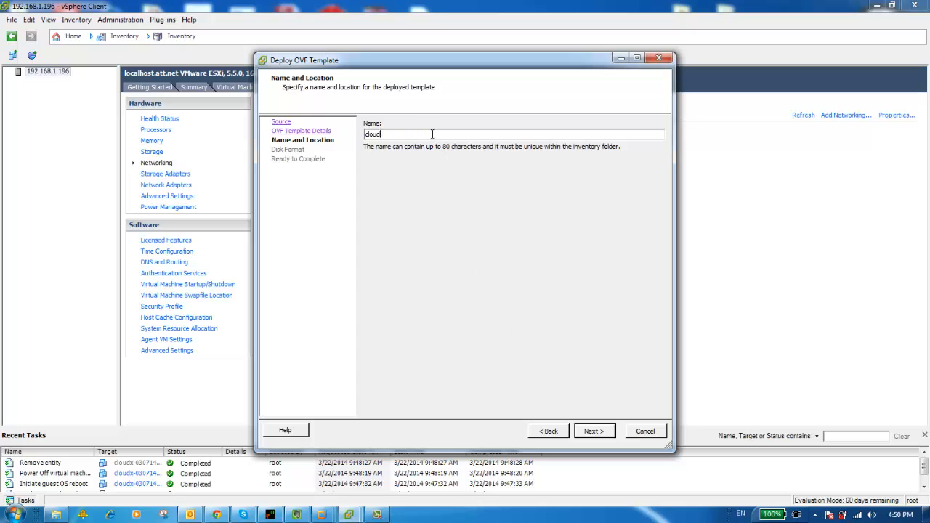
{"action": "type", "text": "my-cloudx"}
{"action": "left_click", "coordinate": [595, 432]}
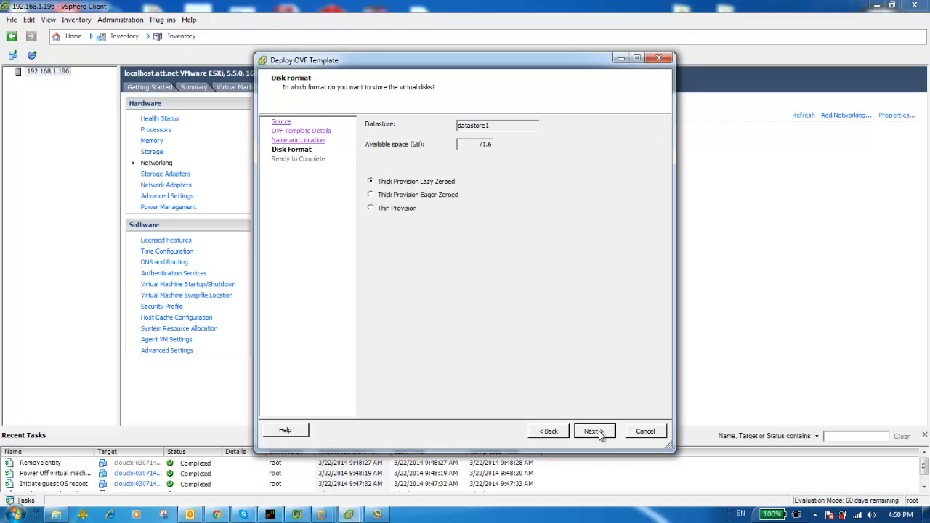
Deploy the template to datastore1 with the Thick Provision Lazy Zeroed disk format and close the completion dialog
{"action": "left_click", "coordinate": [594, 431]}
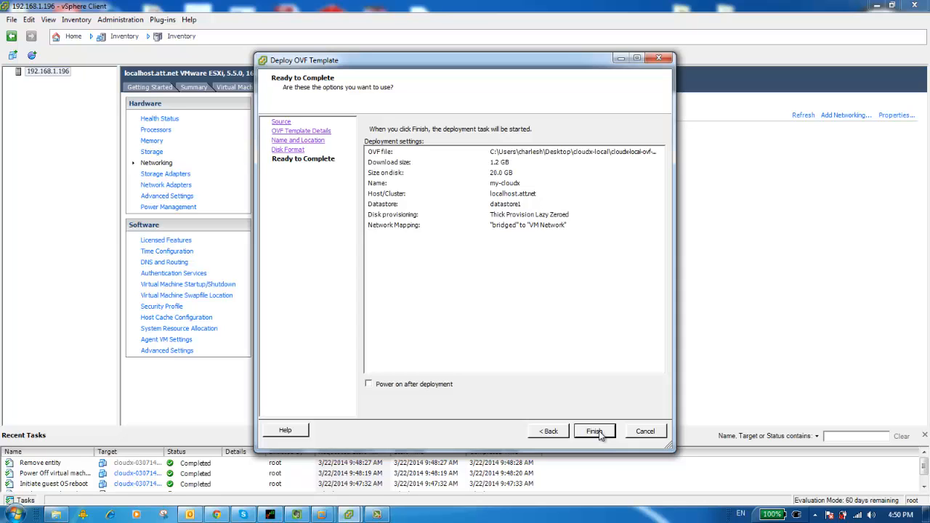
{"action": "left_click", "coordinate": [595, 431]}
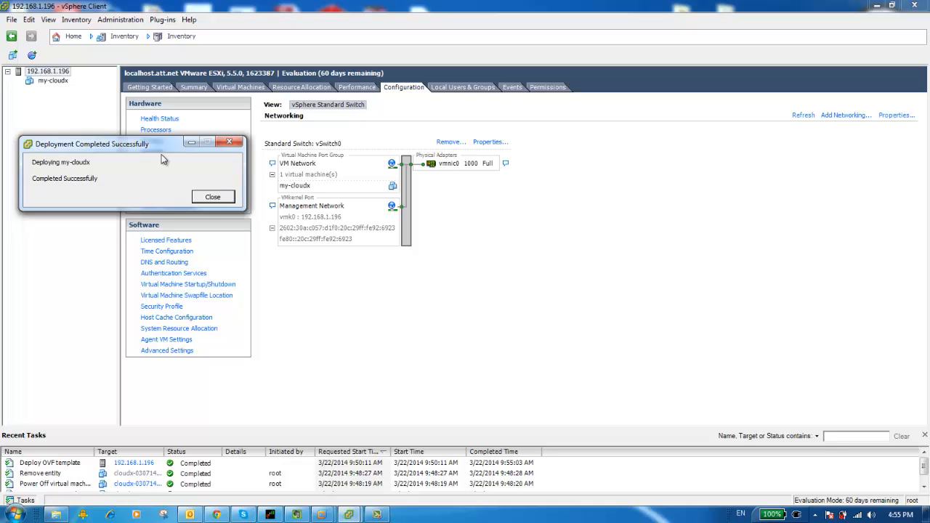
{"action": "left_click", "coordinate": [211, 197]}
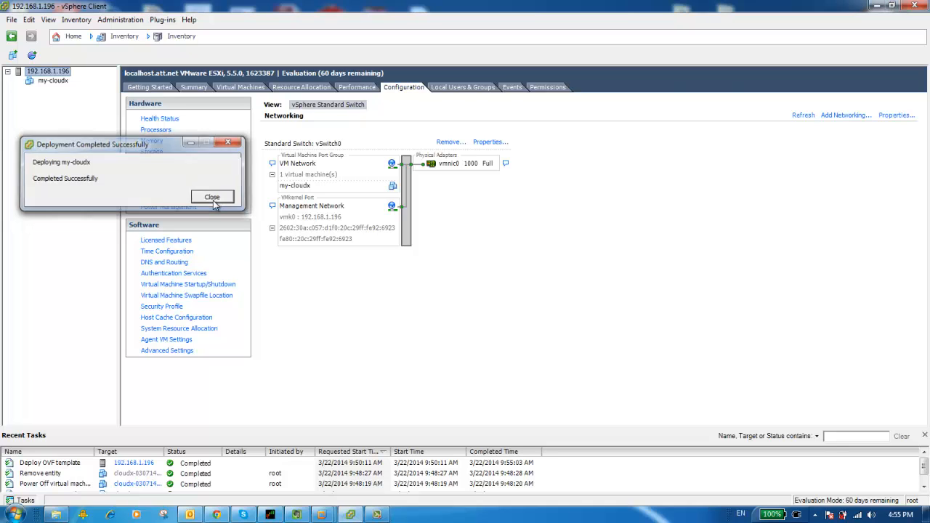
Override Promiscuous Mode to Accept in the security policy of vSwitch0's VM Network port group
{"action": "left_click", "coordinate": [8, 72]}
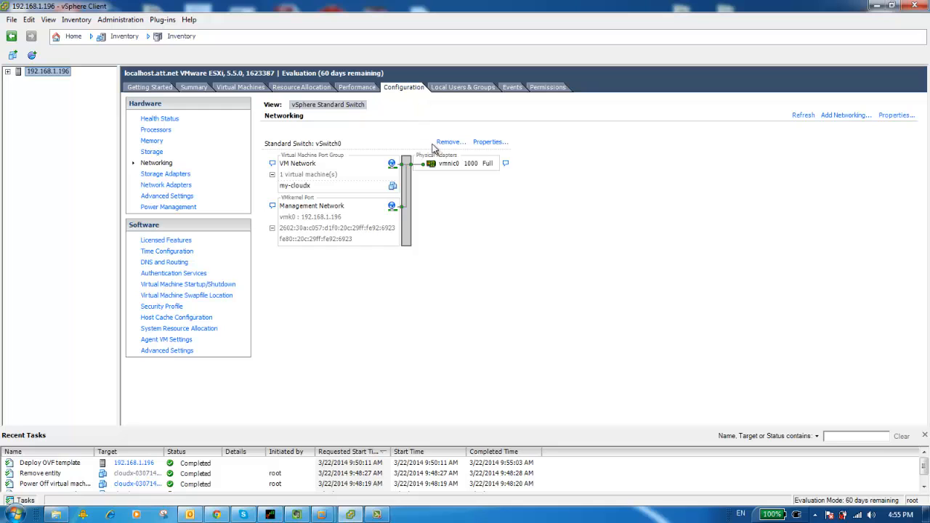
{"action": "left_click", "coordinate": [485, 143]}
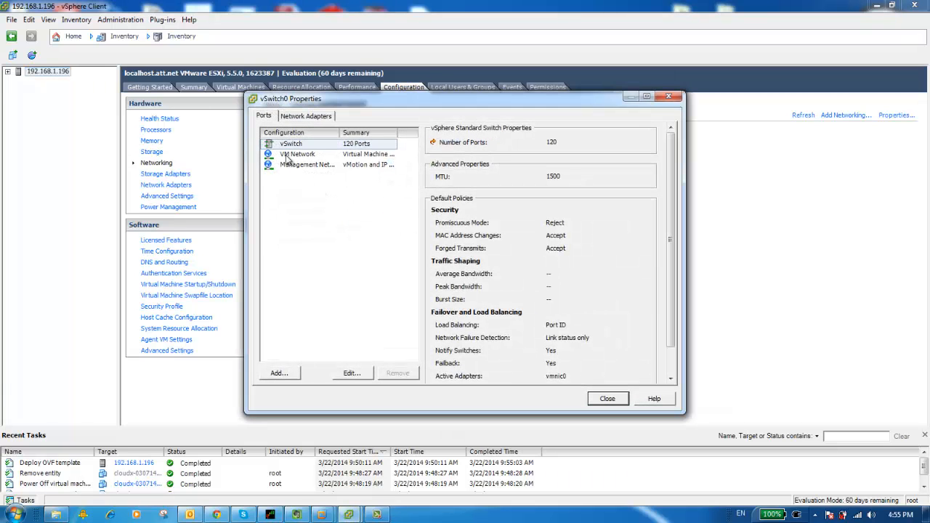
{"action": "left_click", "coordinate": [288, 159]}
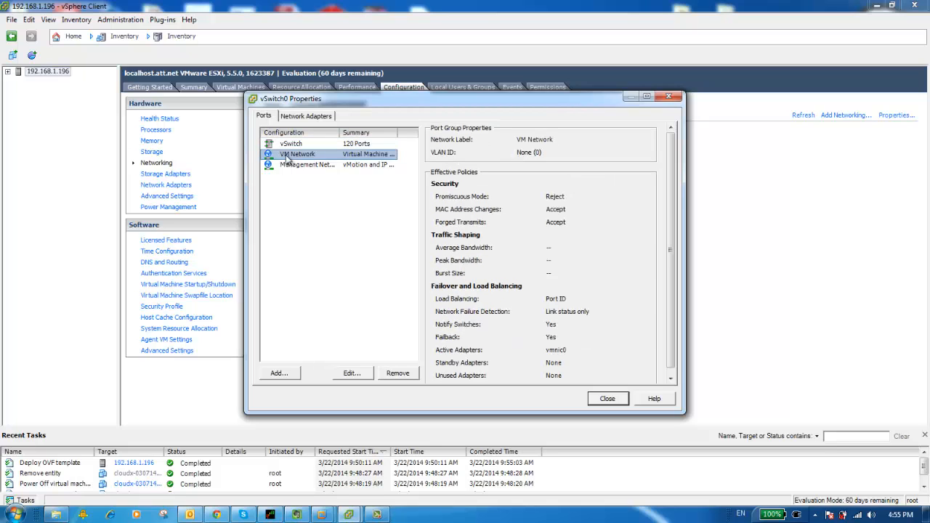
{"action": "left_click", "coordinate": [352, 373]}
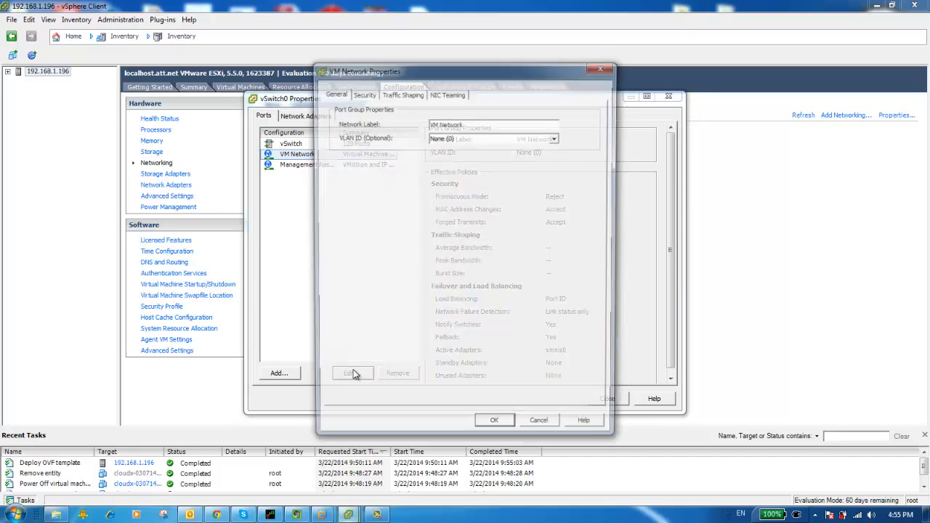
{"action": "left_click", "coordinate": [367, 95]}
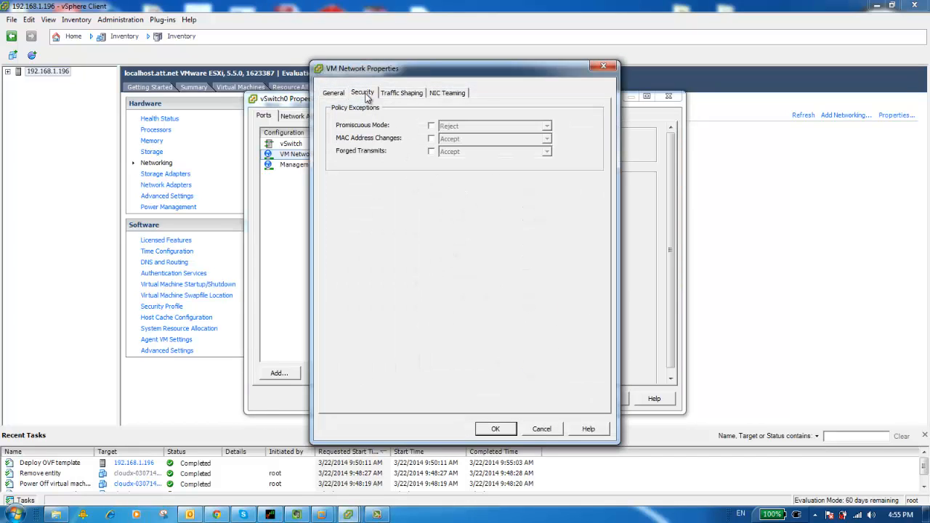
{"action": "left_click", "coordinate": [432, 127]}
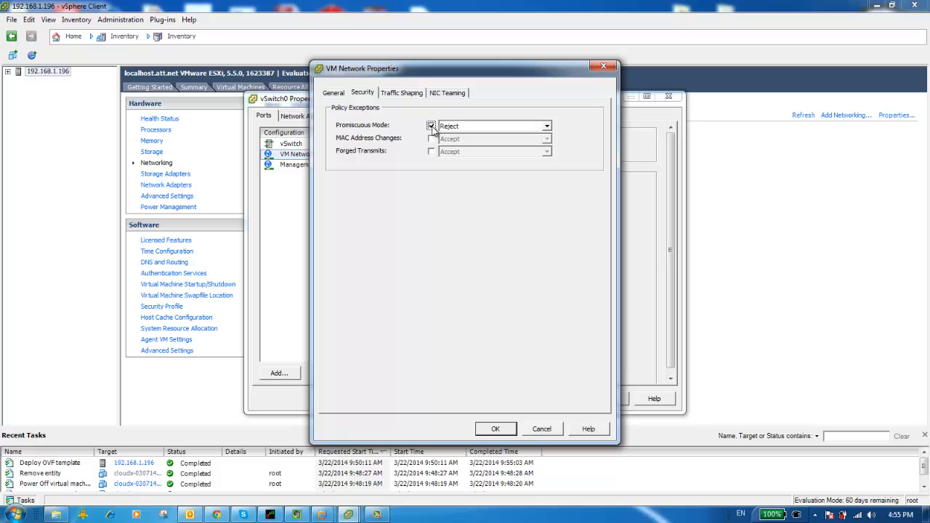
{"action": "left_click", "coordinate": [546, 127]}
{"action": "left_click", "coordinate": [480, 136]}
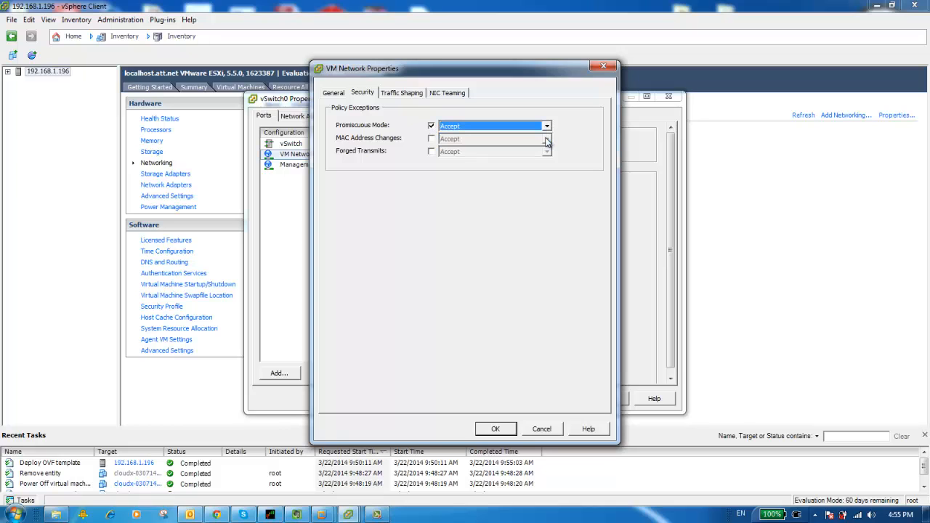
{"action": "left_click", "coordinate": [495, 429]}
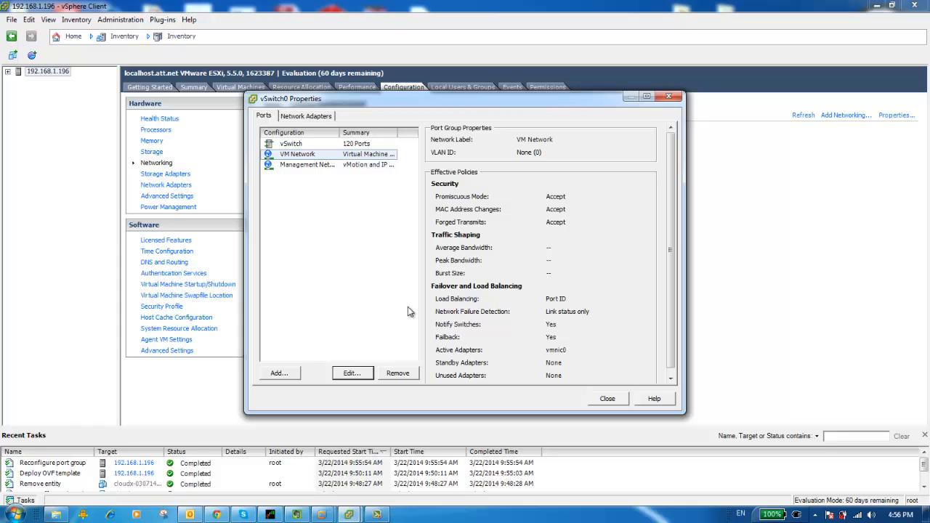
{"action": "left_click", "coordinate": [615, 400]}
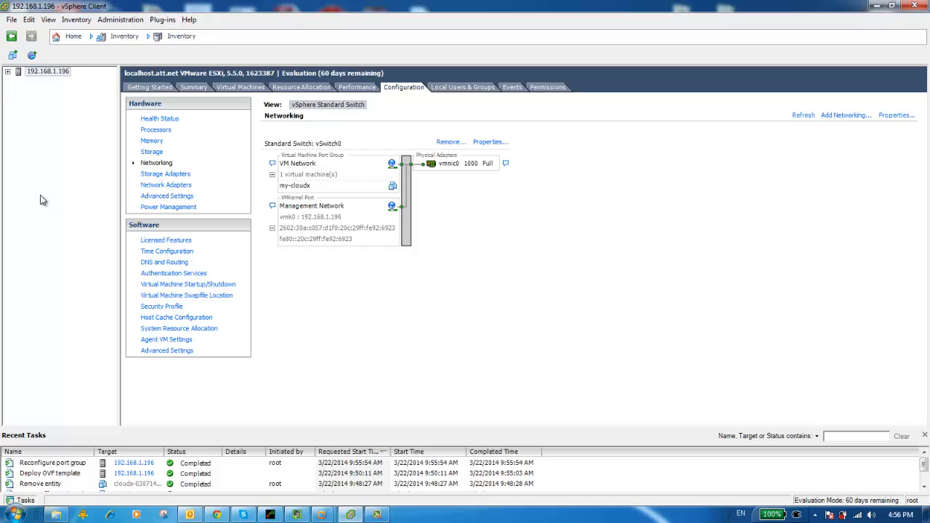
Power on the my-cloudx virtual machine under the host
{"action": "left_click", "coordinate": [8, 72]}
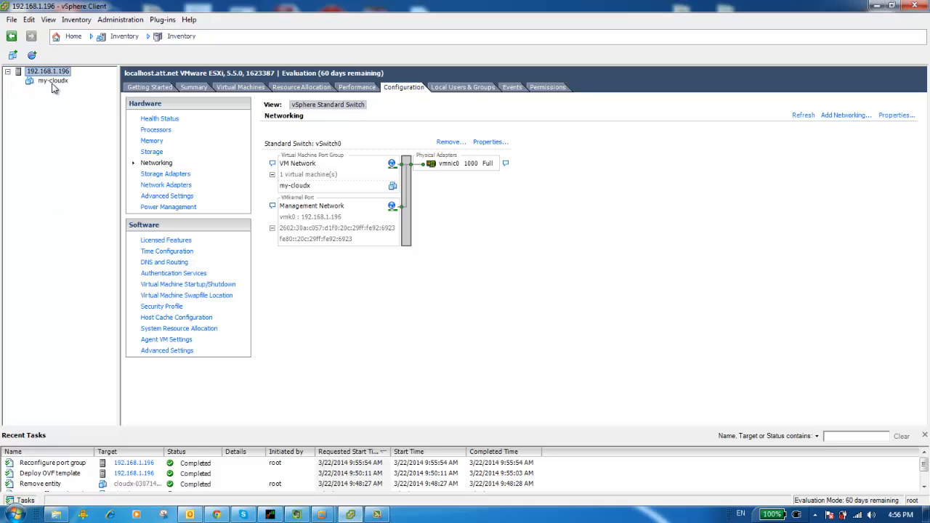
{"action": "left_click", "coordinate": [52, 82]}
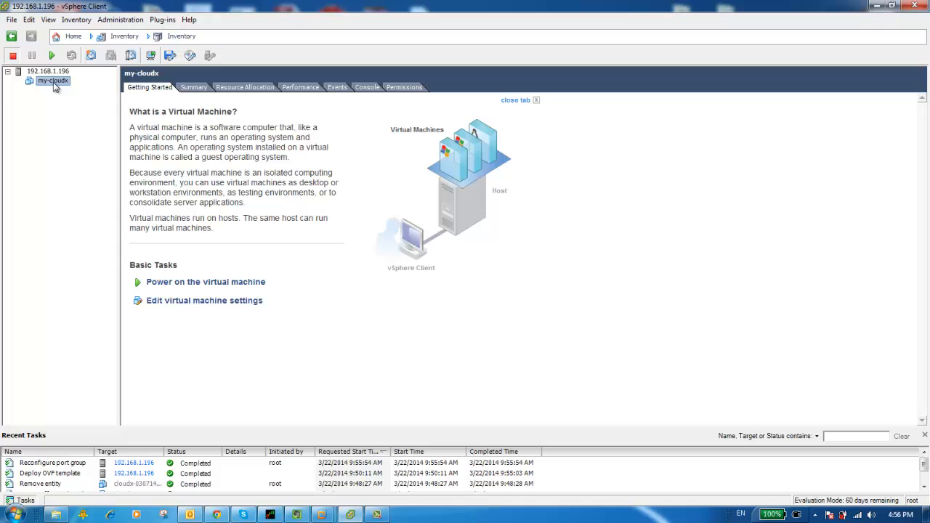
{"action": "right_click", "coordinate": [53, 82]}
{"action": "mouse_move", "coordinate": [191, 94]}
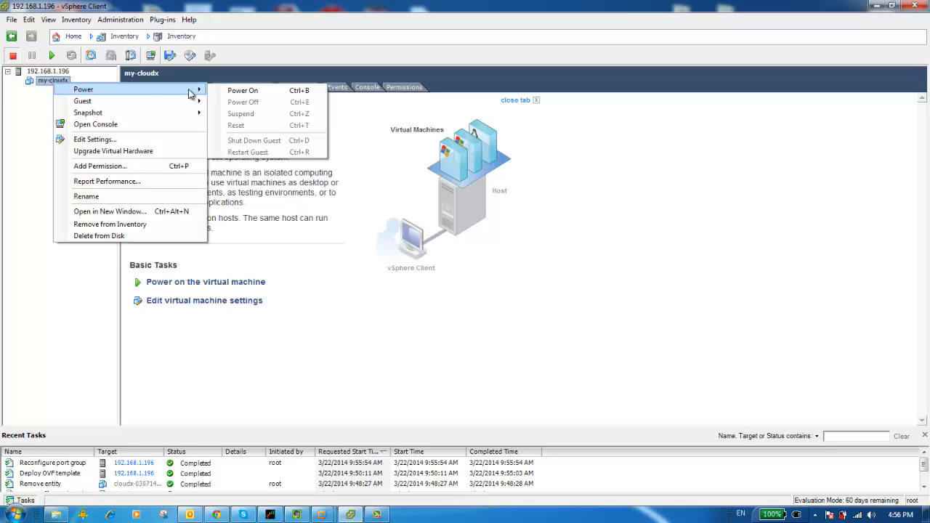
{"action": "left_click", "coordinate": [243, 91]}
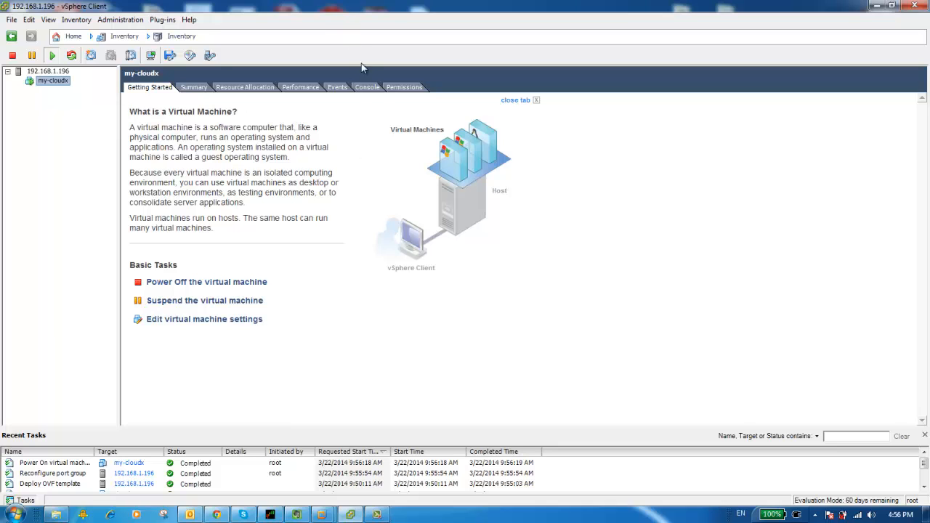
Open the my-cloudx console and log in as admin, entering the account password
{"action": "left_click", "coordinate": [369, 88]}
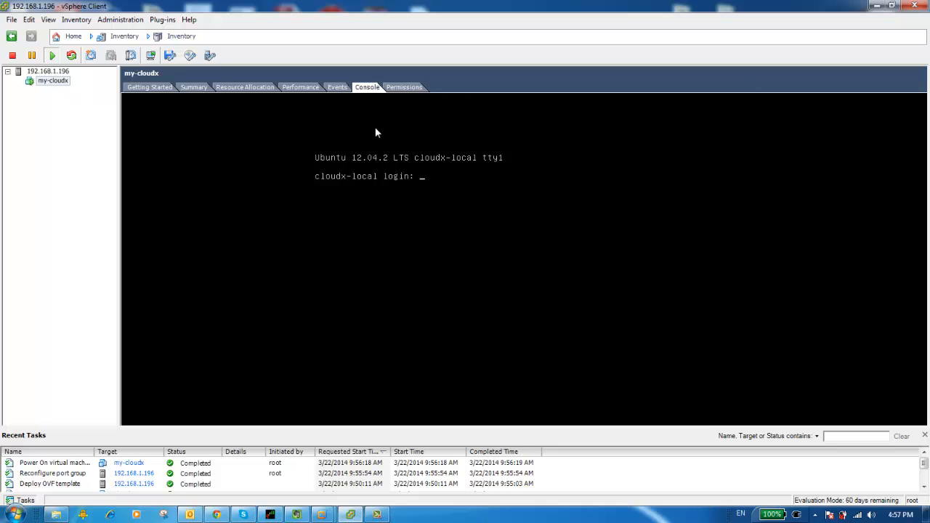
{"action": "left_click", "coordinate": [455, 203]}
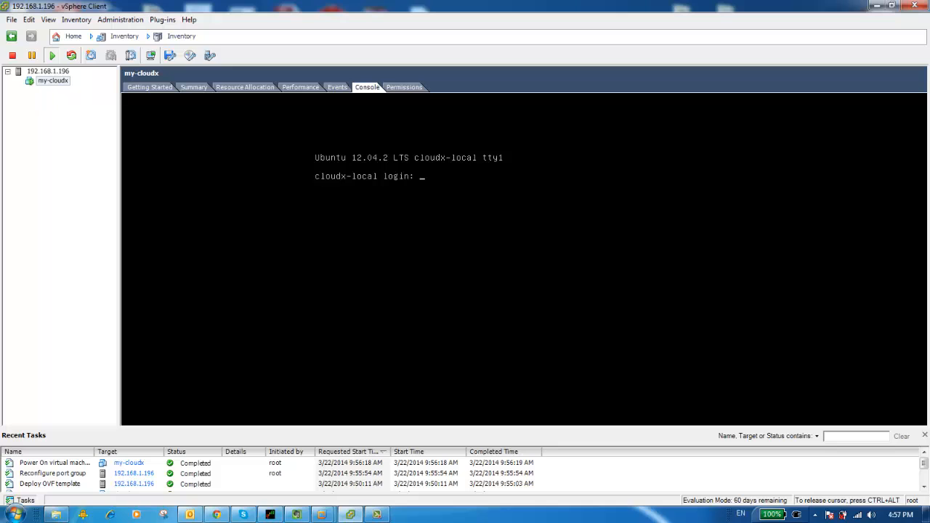
{"action": "key", "text": "Return"}
{"action": "key", "text": "Return"}
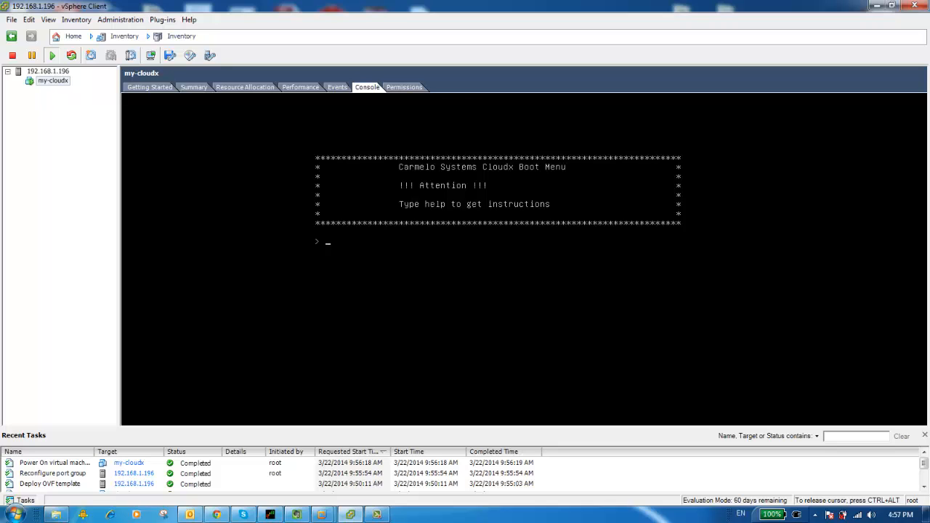
Display the Cloudx getting-started instructions with help and list the available console commands
{"action": "type", "text": "help"}
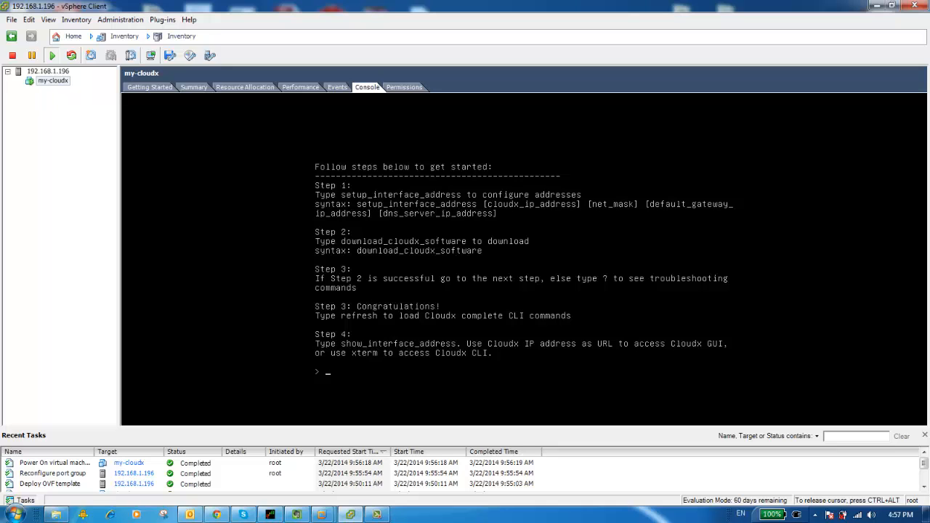
{"action": "key", "text": "question"}
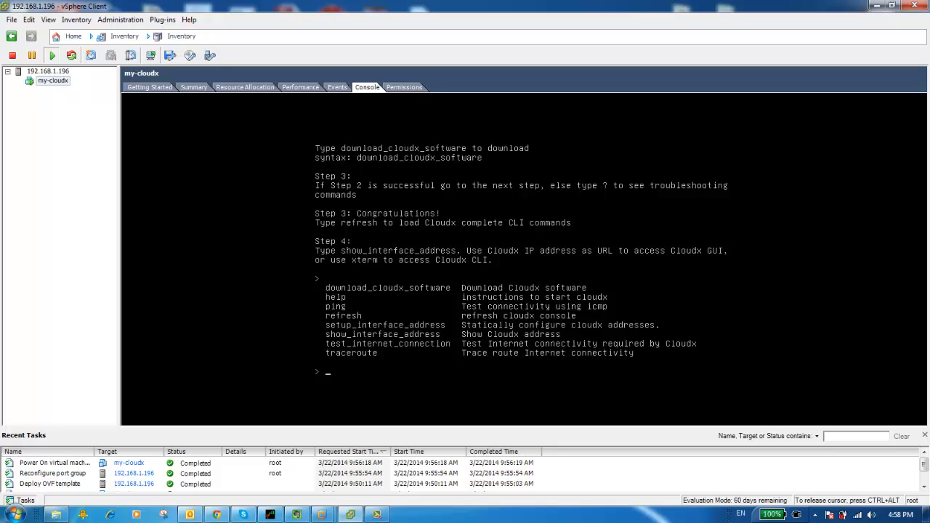
{"action": "type", "text": "help"}
{"action": "key", "text": "Return"}
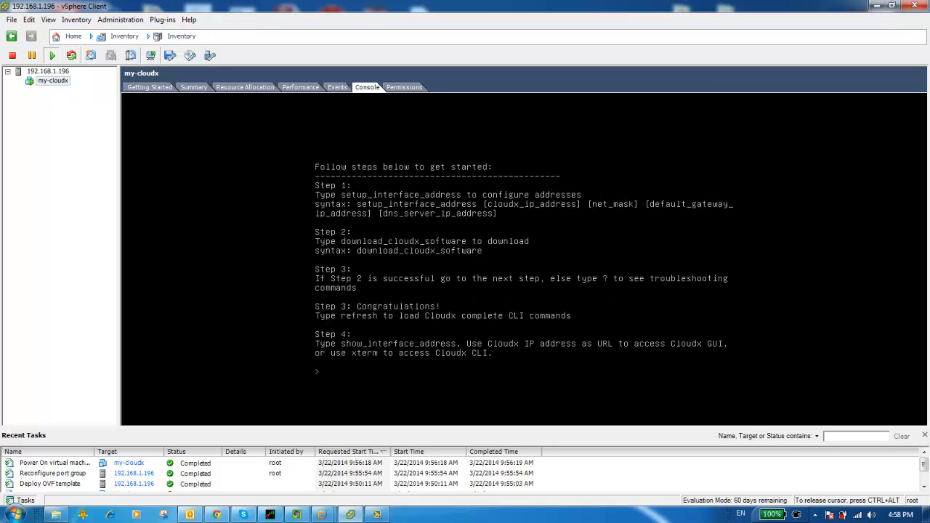
Begin the setup_interface_address command with the Cloudx IP address 192.168.1.200, consulting its parameter hints
{"action": "type", "text": "setup_interface_address"}
{"action": "key", "text": "question"}
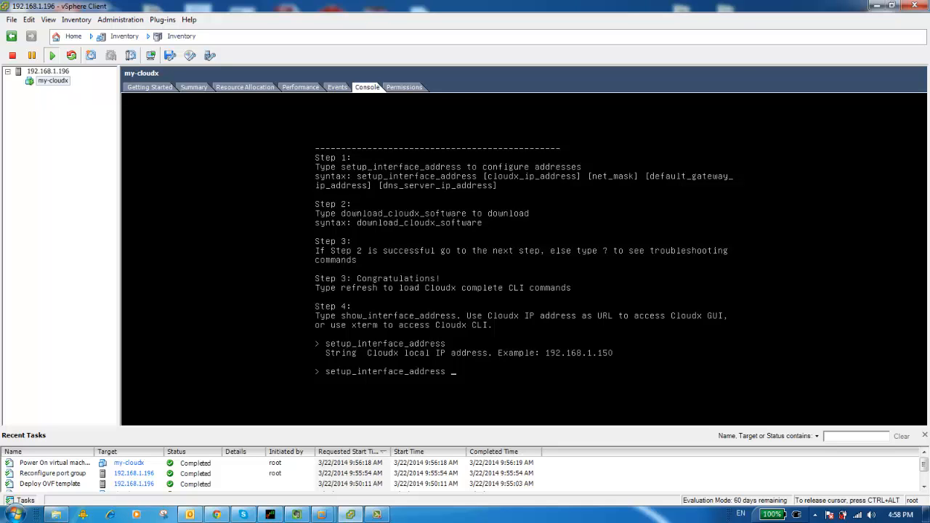
{"action": "type", "text": "192.168.1.200"}
{"action": "key", "text": "Return"}
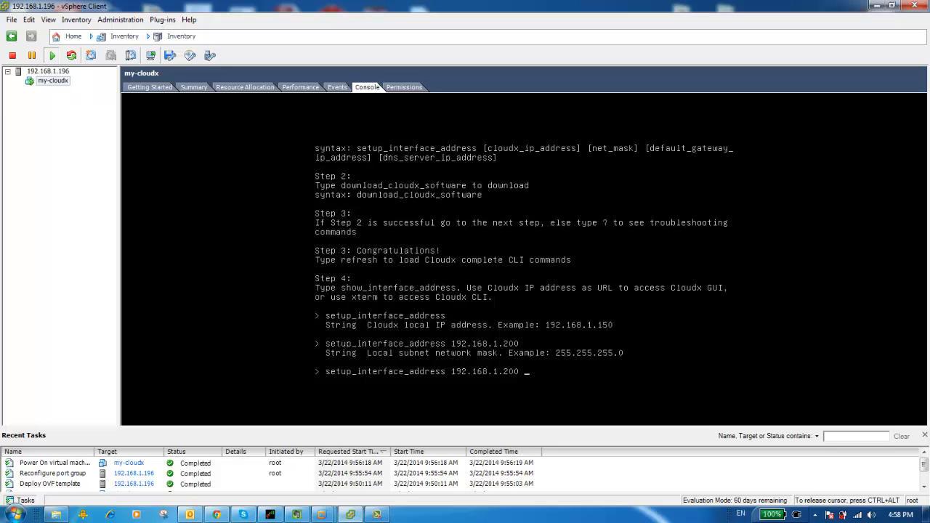
Add the network mask 255.255.255.0 and the default gateway 192.168.1.254 to the setup_interface_address command
{"action": "type", "text": "255.255.255.0"}
{"action": "key", "text": "Return"}
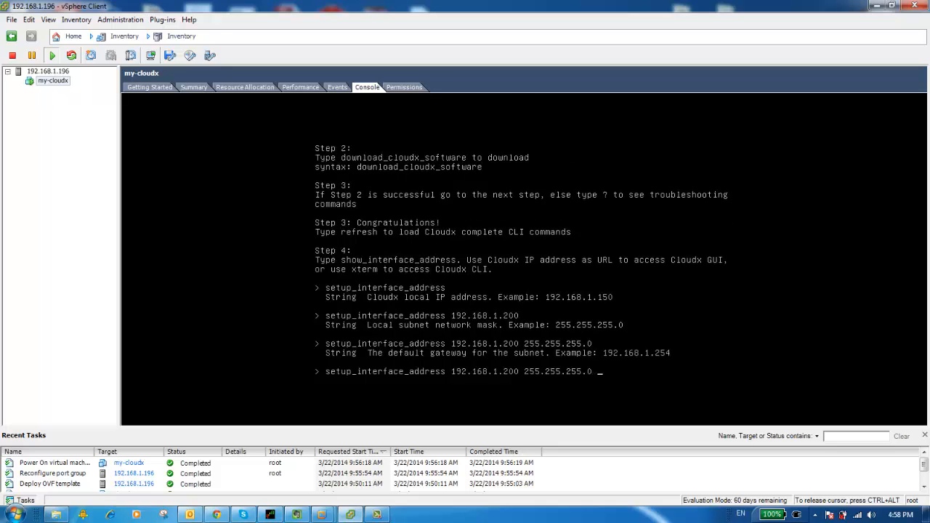
{"action": "type", "text": "192.168.1.254"}
{"action": "key", "text": "Return"}
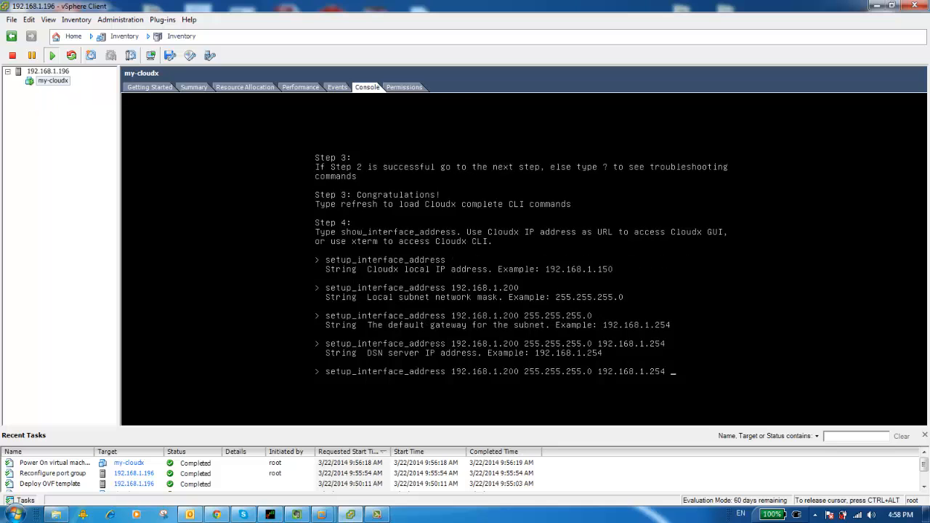
{"action": "type", "text": "192.168.1.1"}
Add the DNS server address 192.168.1.254 and run the setup_interface_address command
{"action": "key", "text": "BackSpace"}
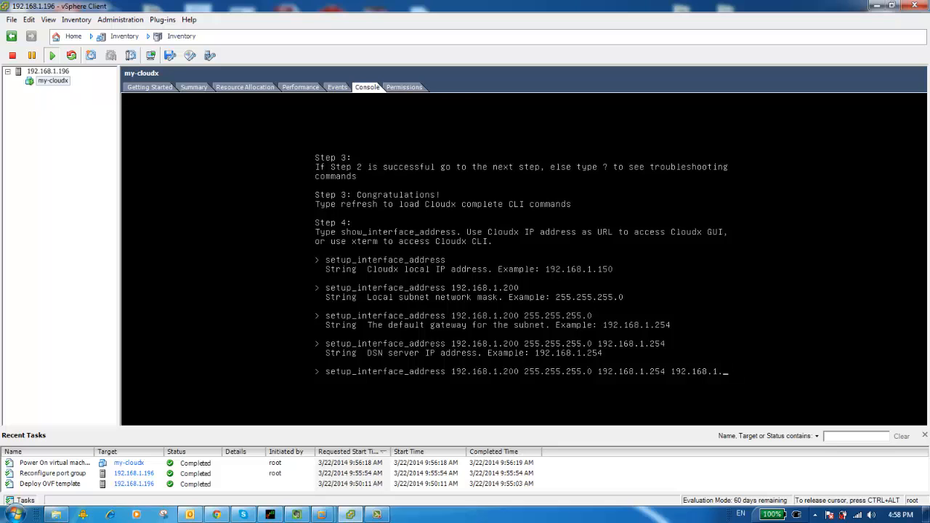
{"action": "type", "text": "254"}
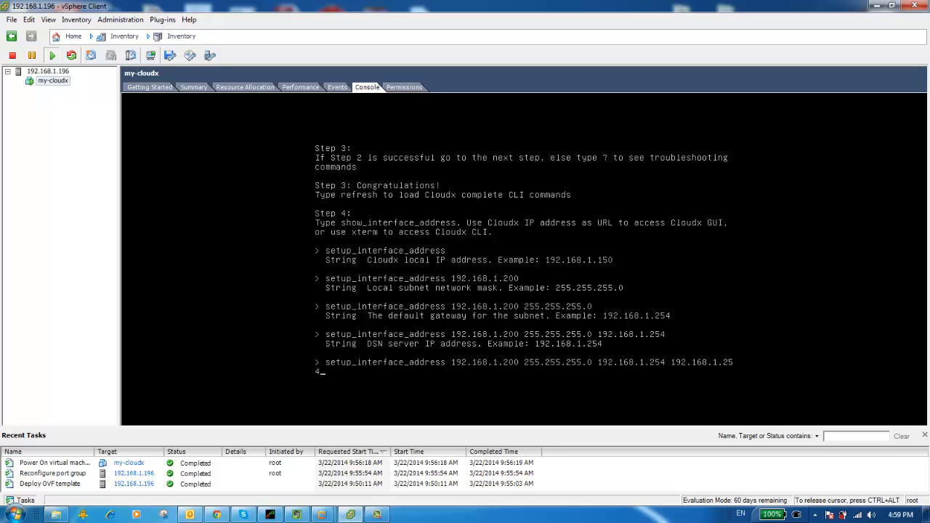
{"action": "key", "text": "Return"}
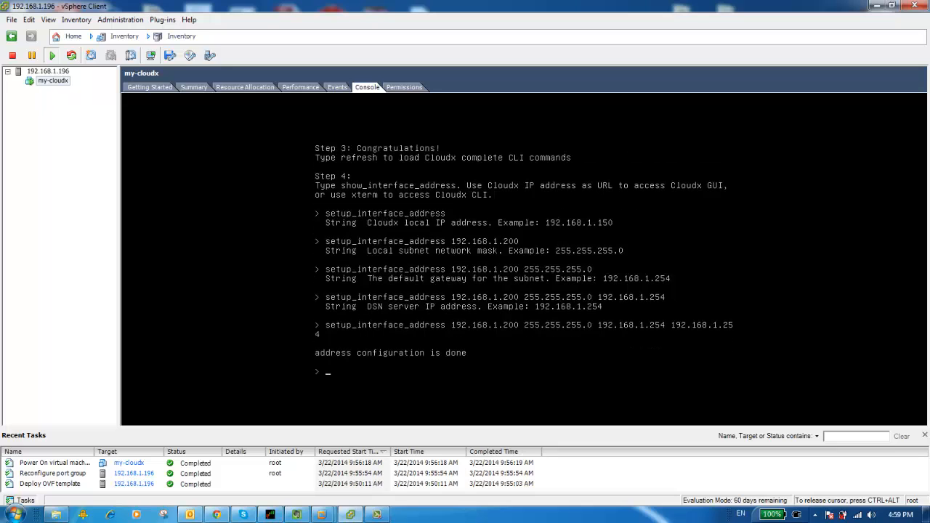
Check the configured network settings with show_interface_address and display the getting-started instructions with help
{"action": "type", "text": "show_interface_address"}
{"action": "key", "text": "Return"}
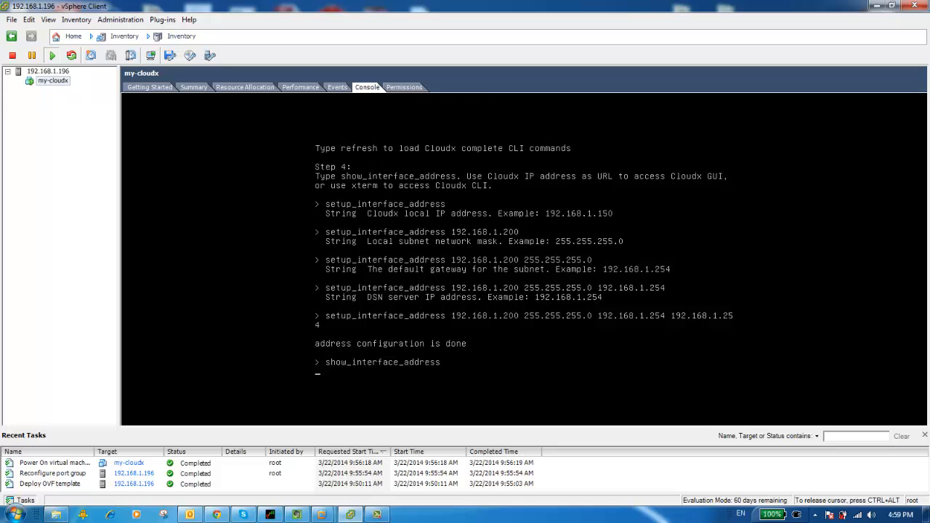
{"action": "type", "text": "help"}
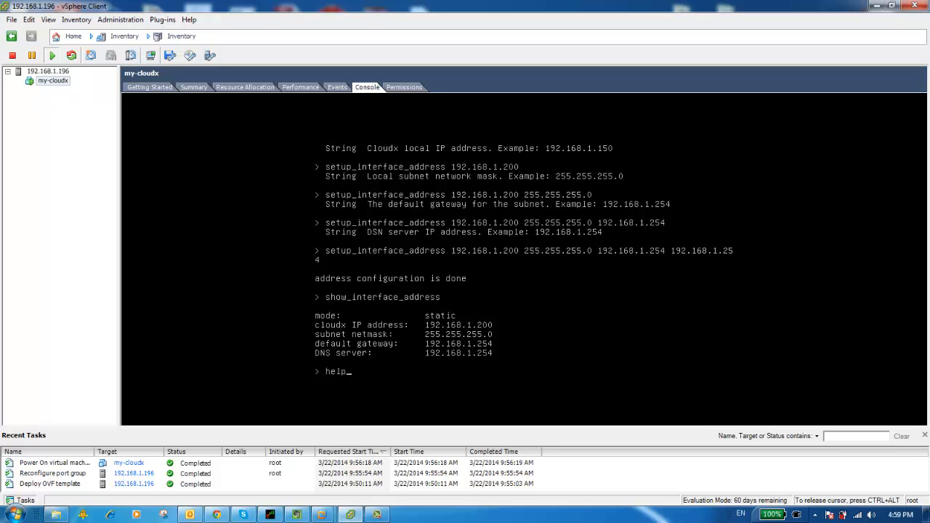
{"action": "key", "text": "Return"}
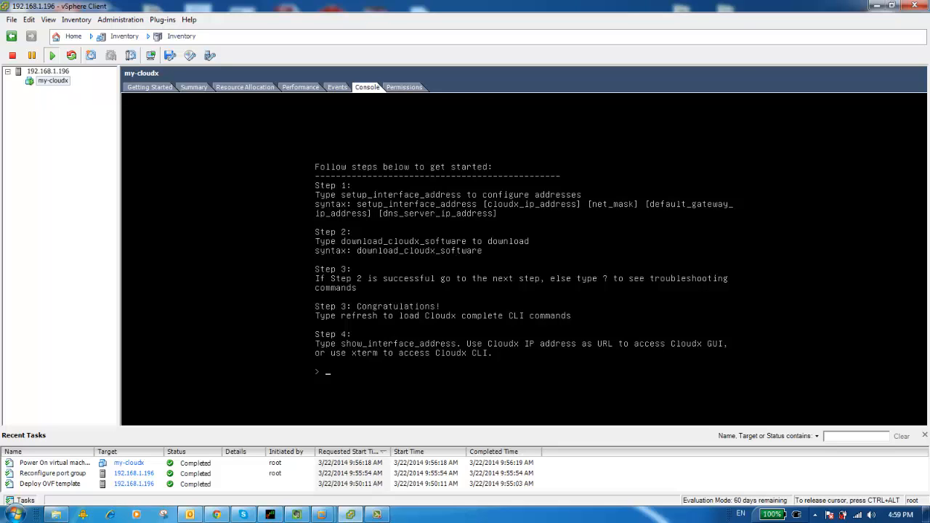
Download the Cloudx software with download_cloudx_software and load the complete CLI command set with refresh
{"action": "type", "text": "download_cloudx_software"}
{"action": "key", "text": "Return"}
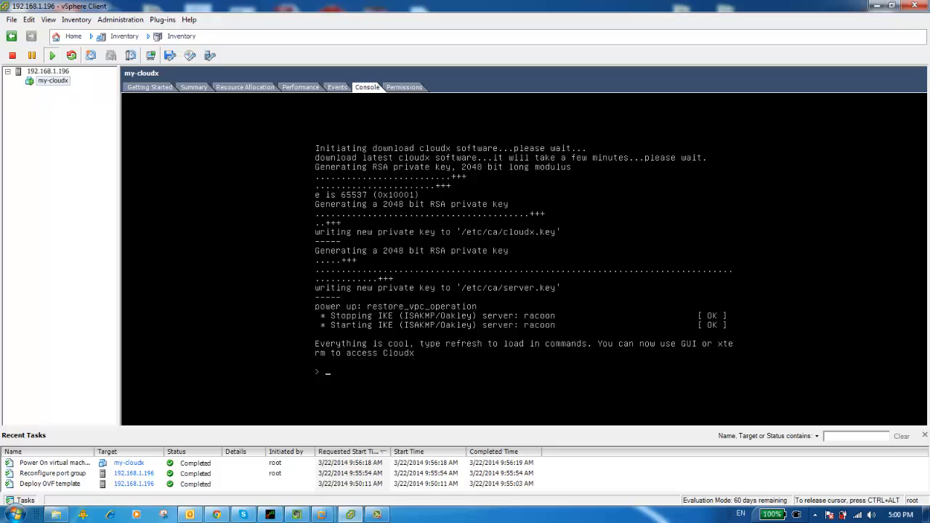
{"action": "type", "text": "refresh"}
{"action": "key", "text": "Return"}
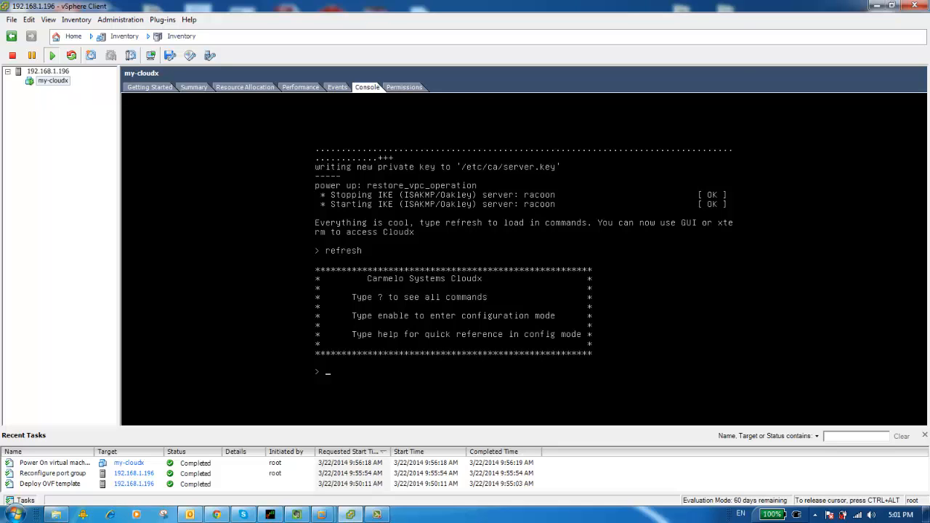
List the available Cloudx CLI commands and display the appliance's network settings with show_interface_address
{"action": "key", "text": "question"}
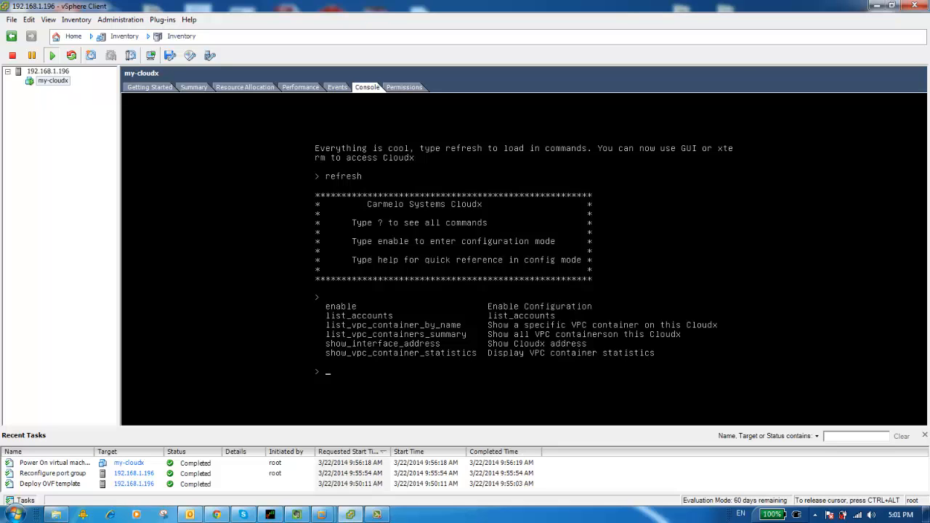
{"action": "type", "text": "show_inter"}
{"action": "key", "text": "Tab"}
{"action": "key", "text": "Return"}
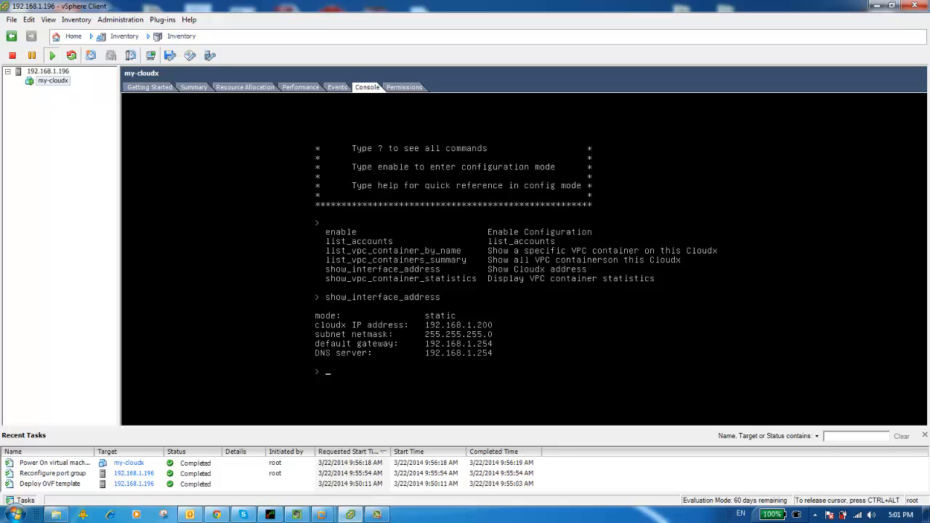
Release the cursor from the virtual machine console, switch to Chrome and open the Cloudx web interface at 192.168.1.200
{"action": "key", "text": "ctrl+alt"}
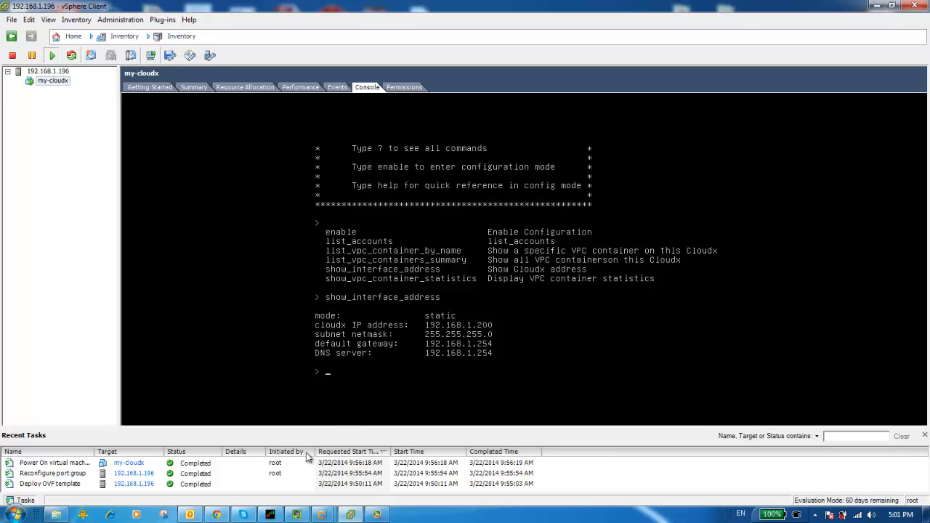
{"action": "left_click", "coordinate": [216, 516]}
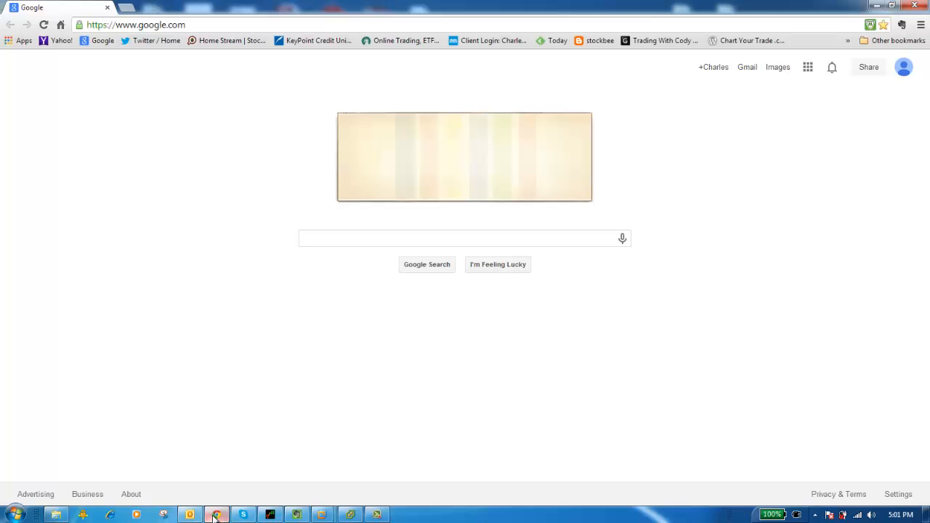
{"action": "left_click", "coordinate": [183, 28]}
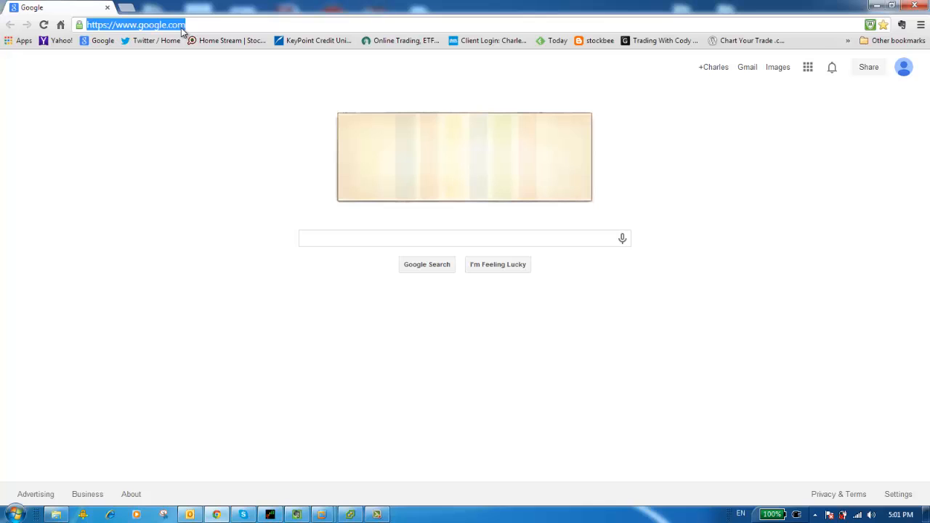
{"action": "type", "text": "192.1"}
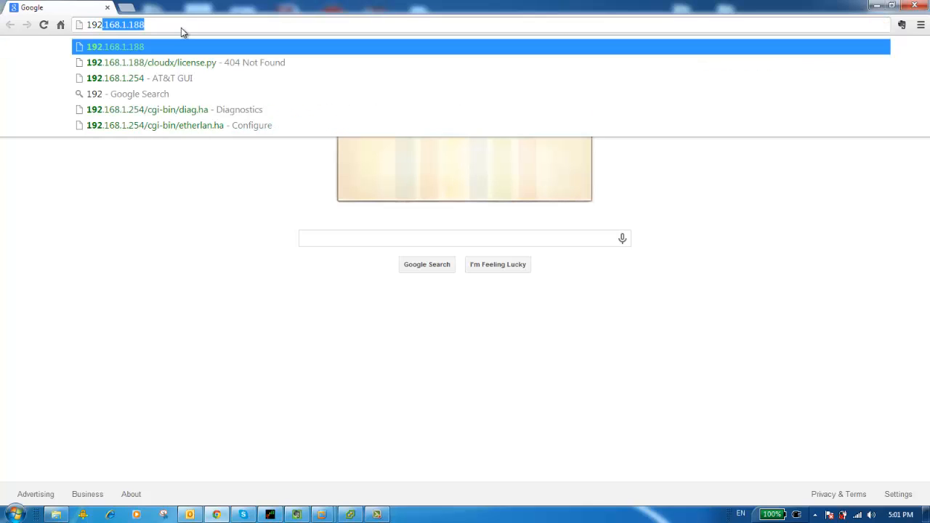
{"action": "type", "text": "68.1.2"}
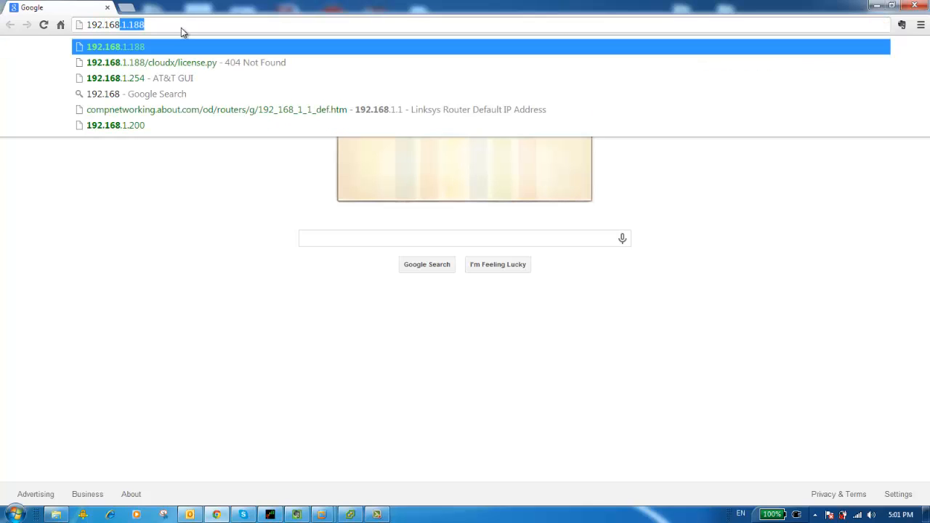
{"action": "type", "text": "00"}
{"action": "key", "text": "Return"}
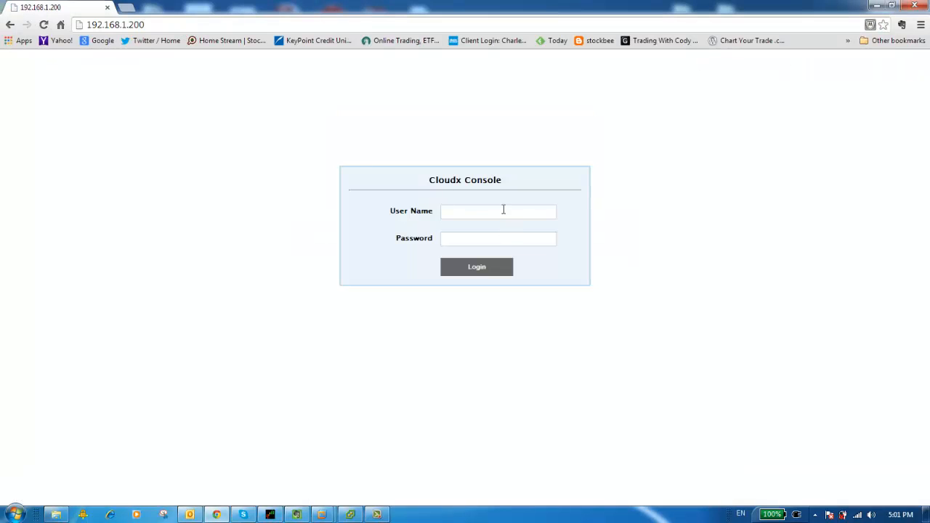
Log in to the Cloudx Console with the user name admin and the account password
{"action": "left_click", "coordinate": [502, 210]}
{"action": "key", "text": "Tab"}
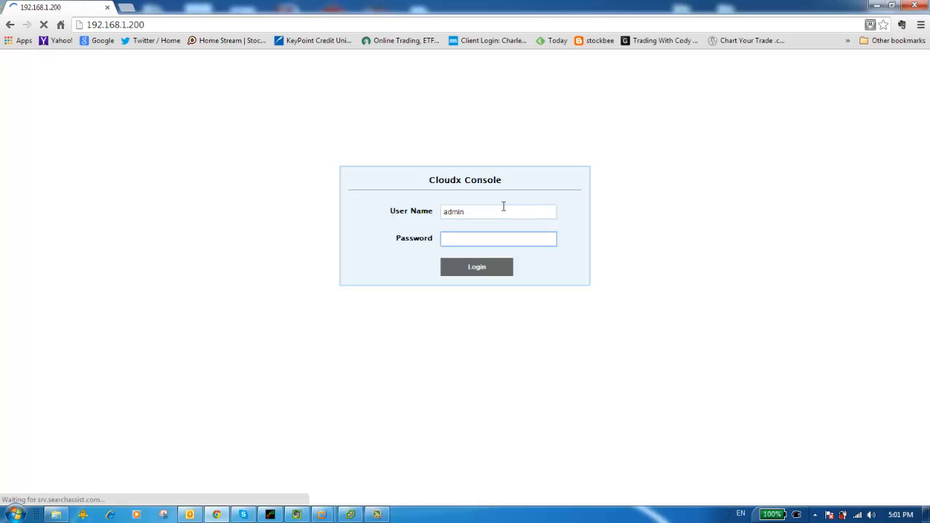
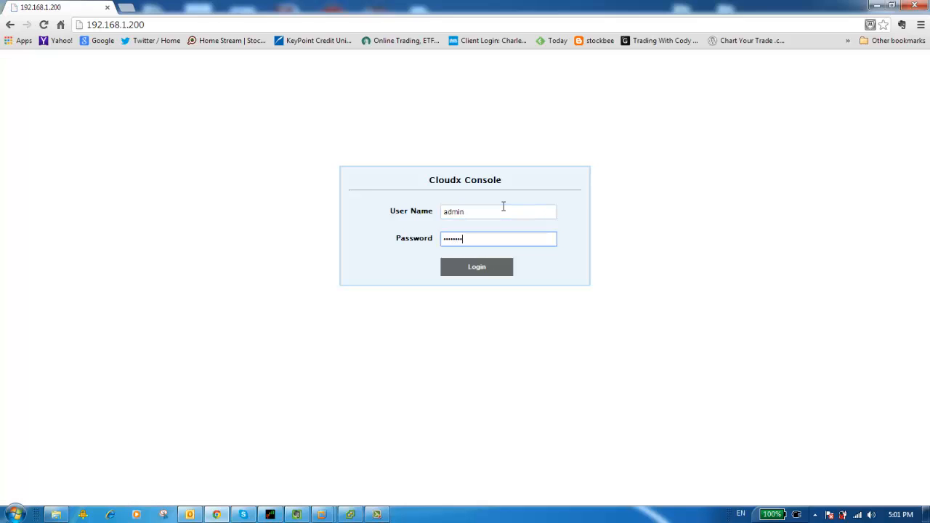
{"action": "key", "text": "Return"}
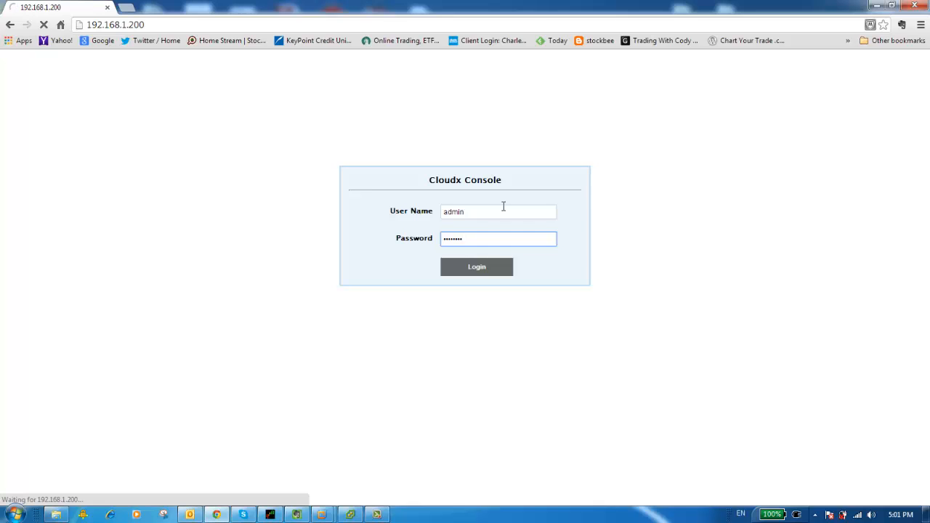